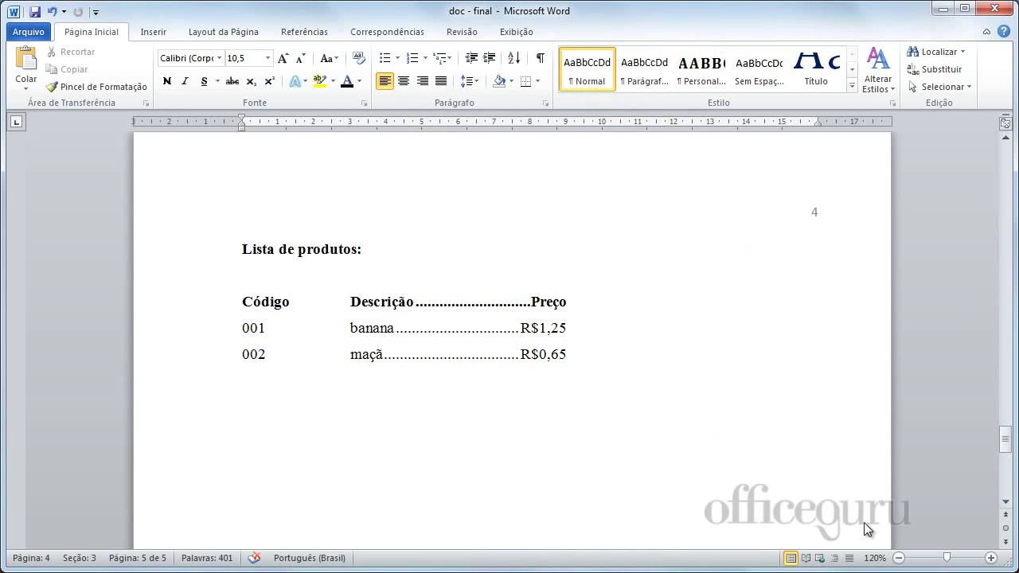
Step: Place the cursor in the 002 product row and examine its tab stops on the ruler
{"action": "left_click", "coordinate": [863, 522]}
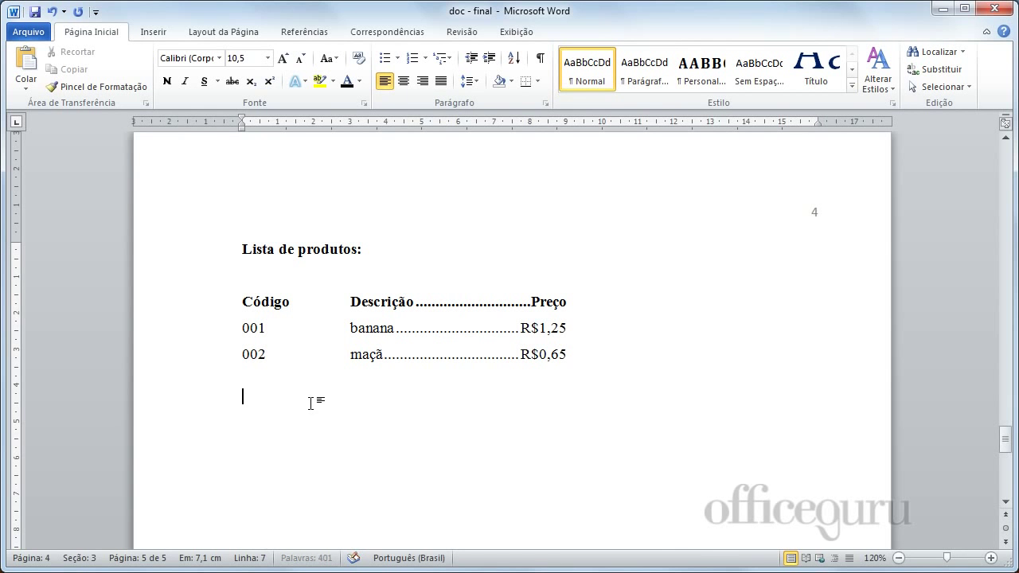
{"action": "scroll", "coordinate": [337, 405], "scroll_direction": "down", "scroll_amount": 1}
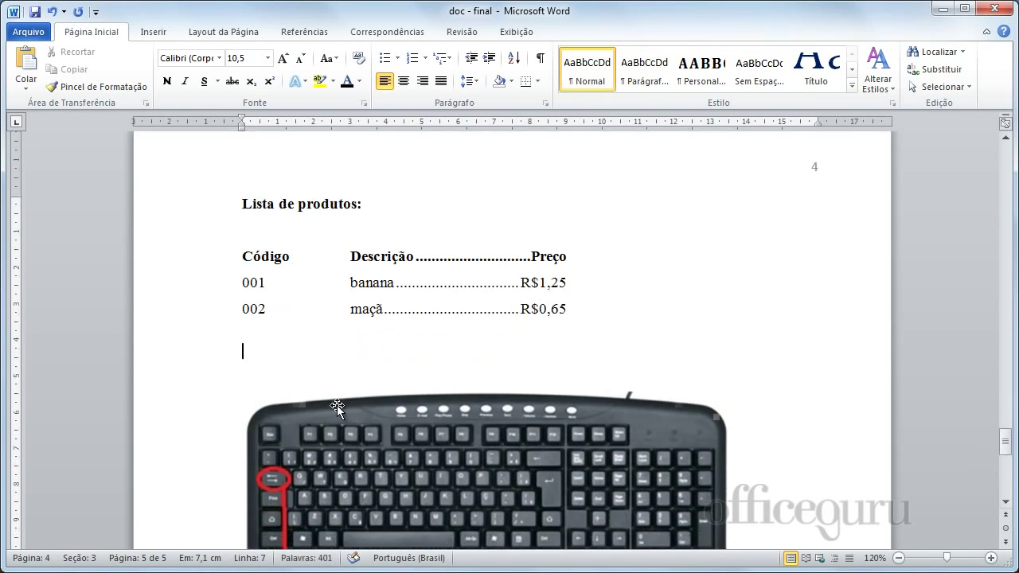
{"action": "scroll", "coordinate": [336, 405], "scroll_direction": "down", "scroll_amount": 2}
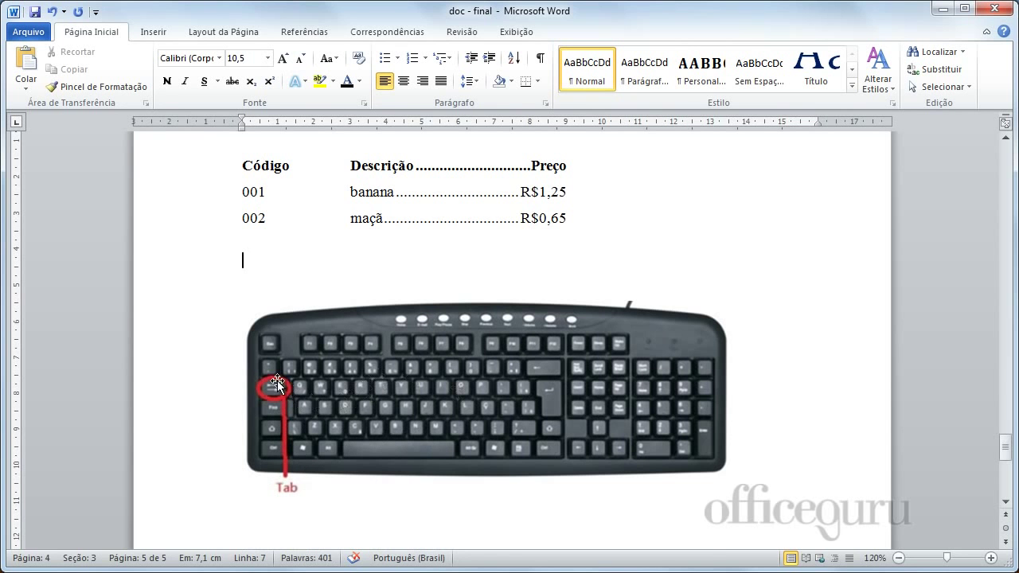
{"action": "left_click", "coordinate": [252, 219]}
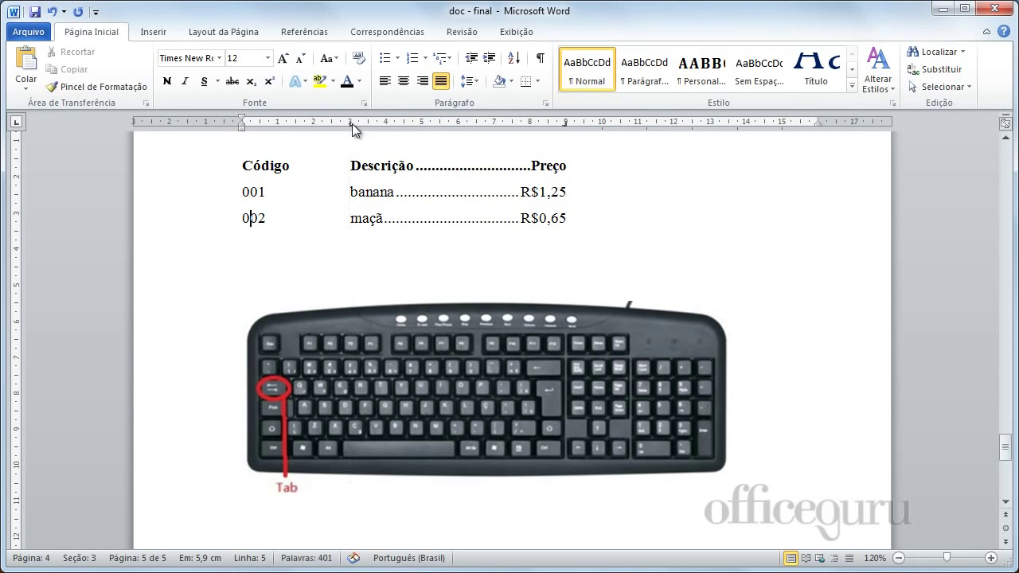
{"action": "left_click", "coordinate": [566, 124]}
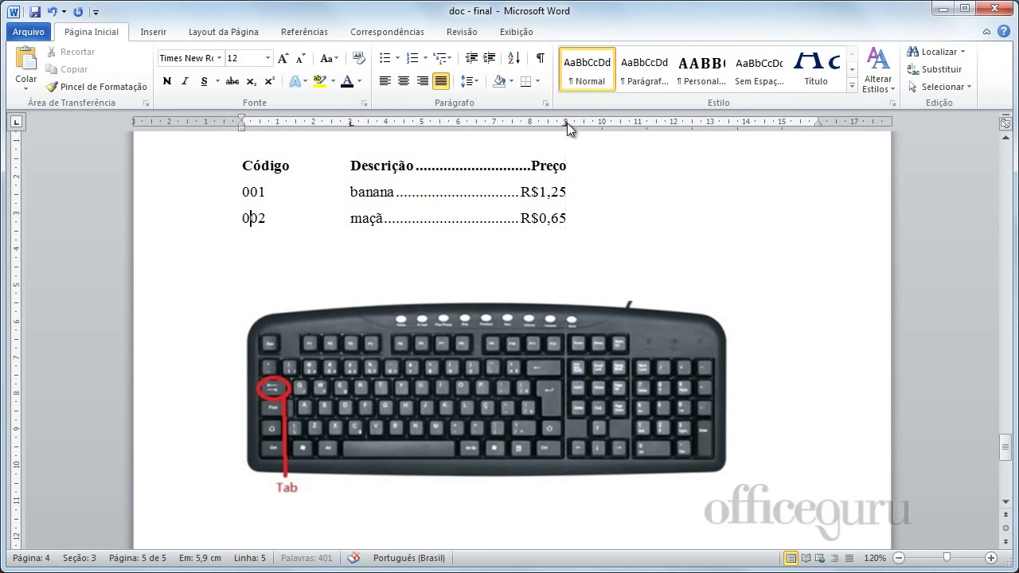
Step: Add a tab-aligned row below maçã with code 003, description melancia and price R$1,90, followed by a new line
{"action": "left_click", "coordinate": [657, 224]}
{"action": "key", "text": "Return"}
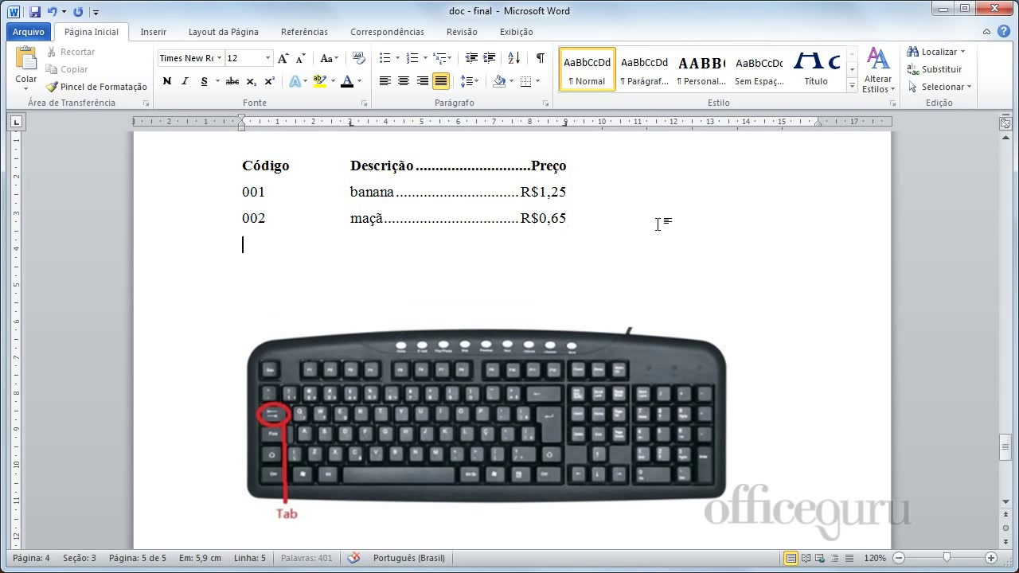
{"action": "type", "text": "003"}
{"action": "key", "text": "Tab"}
{"action": "type", "text": "melancia"}
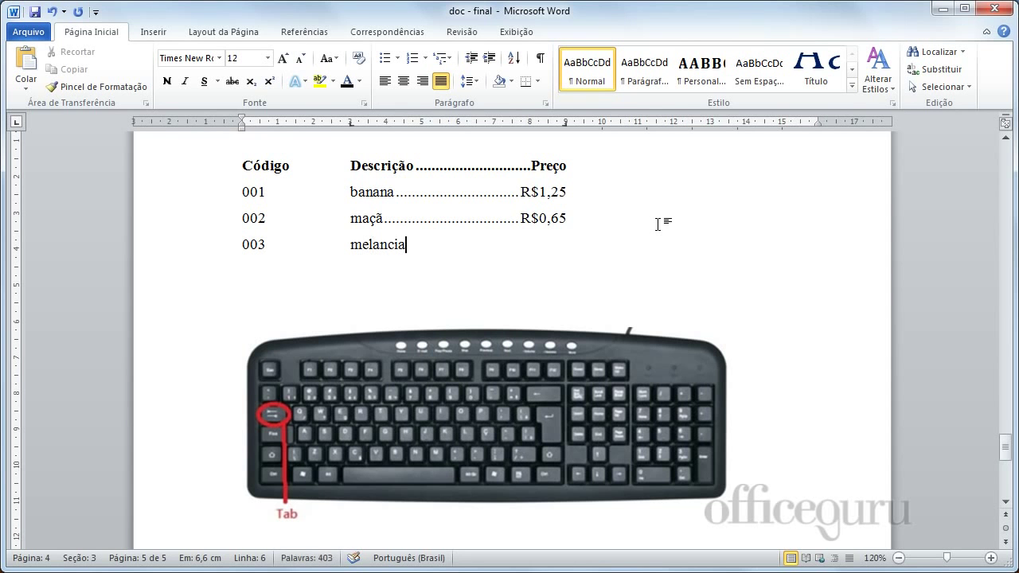
{"action": "key", "text": "Tab"}
{"action": "type", "text": "R$1,90"}
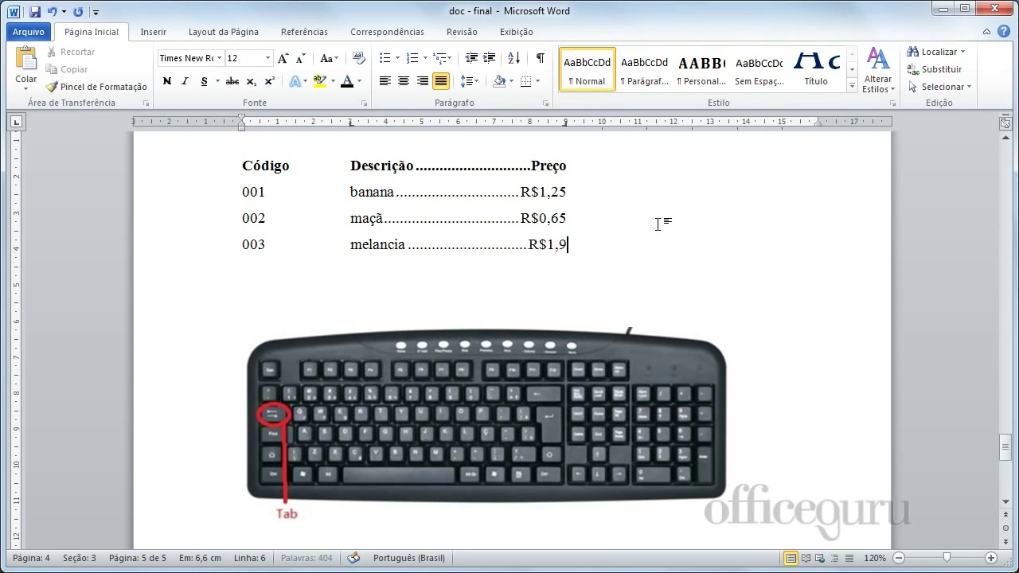
{"action": "key", "text": "Return"}
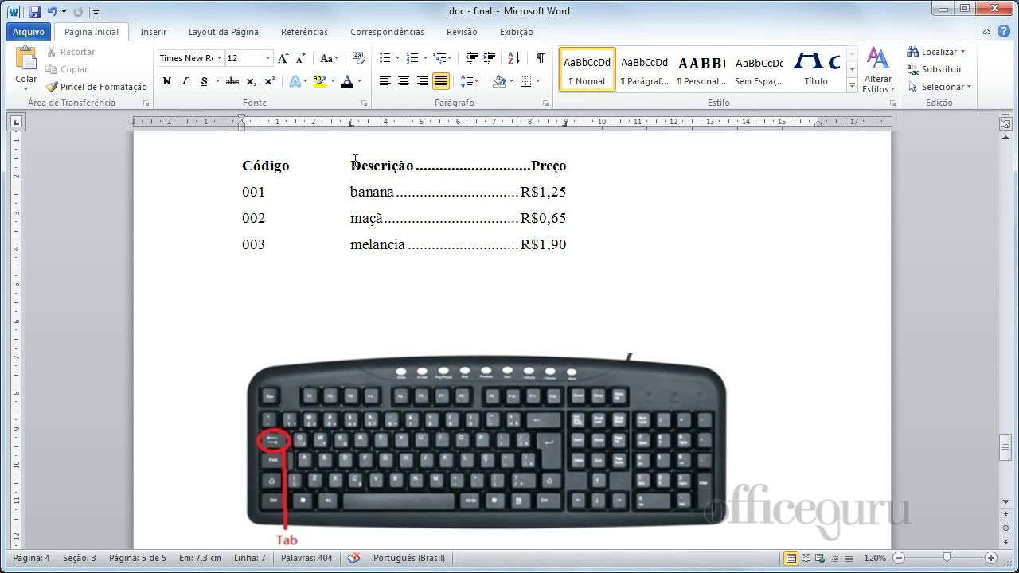
{"action": "left_click", "coordinate": [610, 291]}
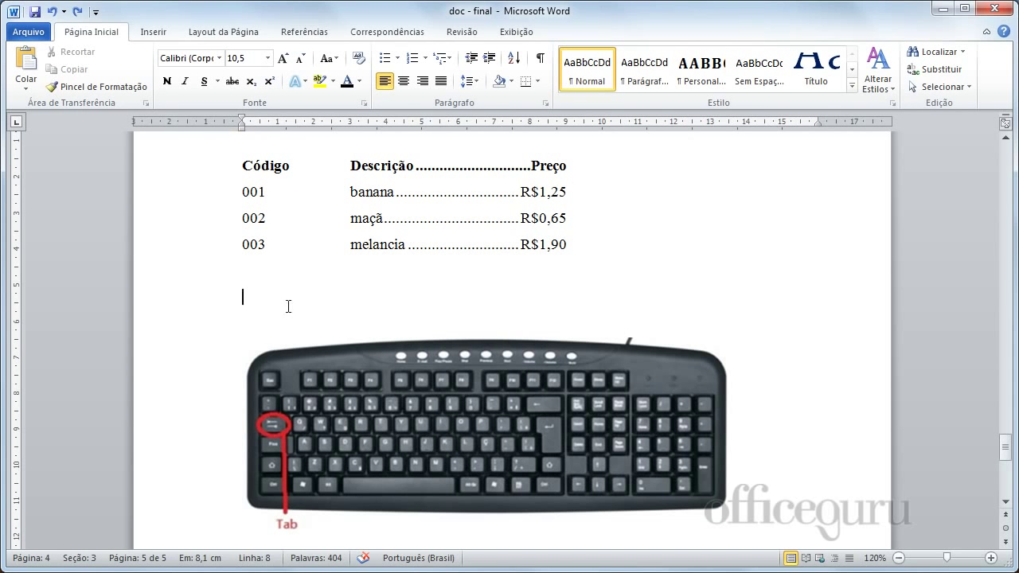
{"action": "key", "text": "Tab"}
{"action": "key", "text": "BackSpace"}
{"action": "key", "text": "Up"}
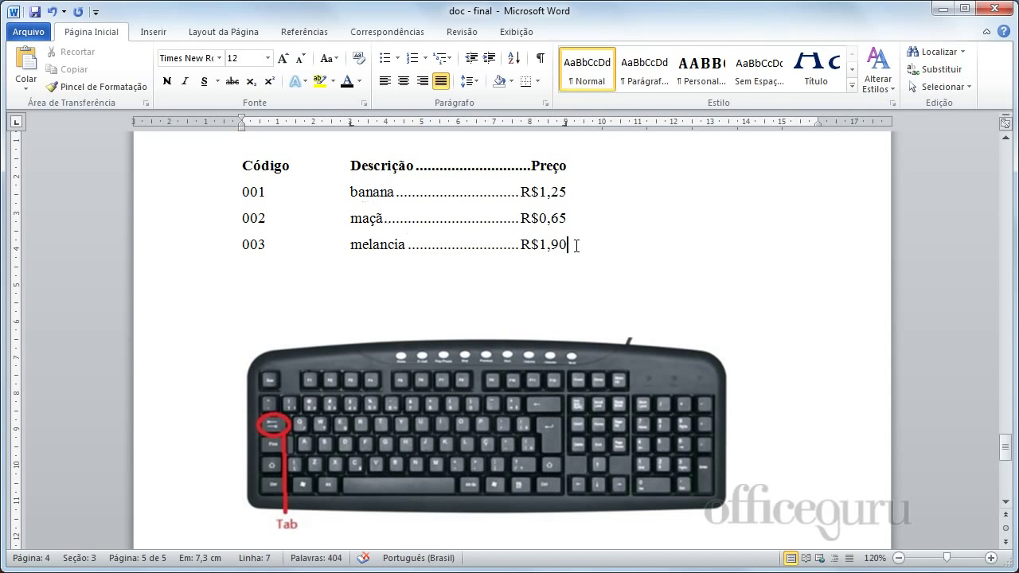
Step: Define a left-aligned tab stop at 5 cm with dashed leader 3 for the blank line above the keyboard picture
{"action": "left_click", "coordinate": [282, 280]}
{"action": "left_click", "coordinate": [248, 298]}
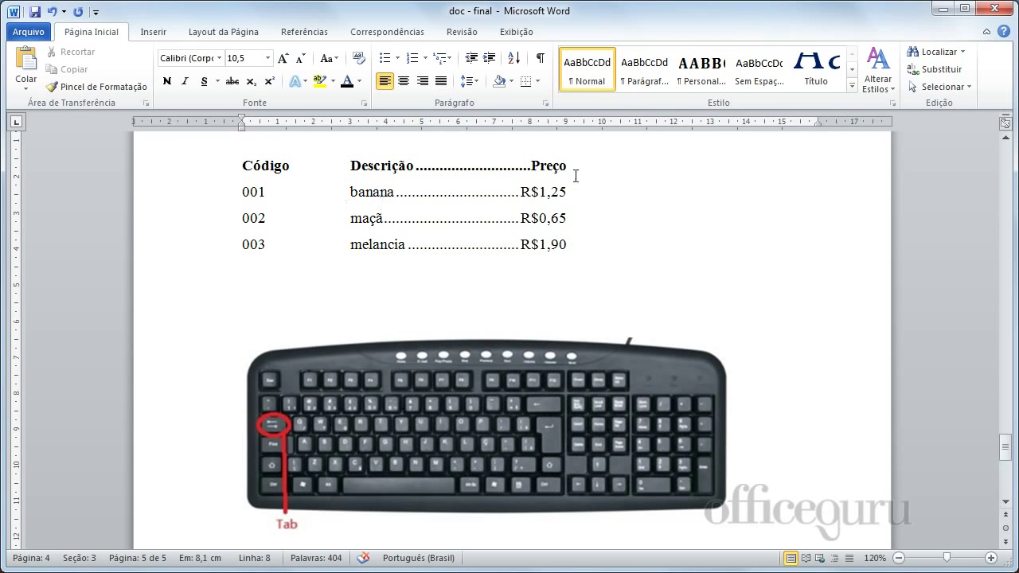
{"action": "left_click", "coordinate": [545, 102]}
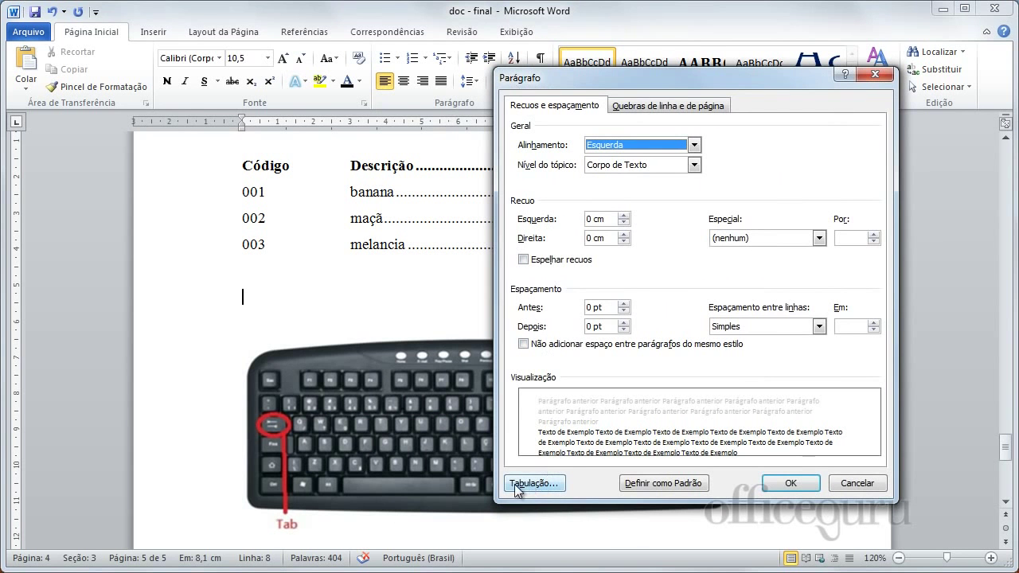
{"action": "left_click", "coordinate": [543, 484]}
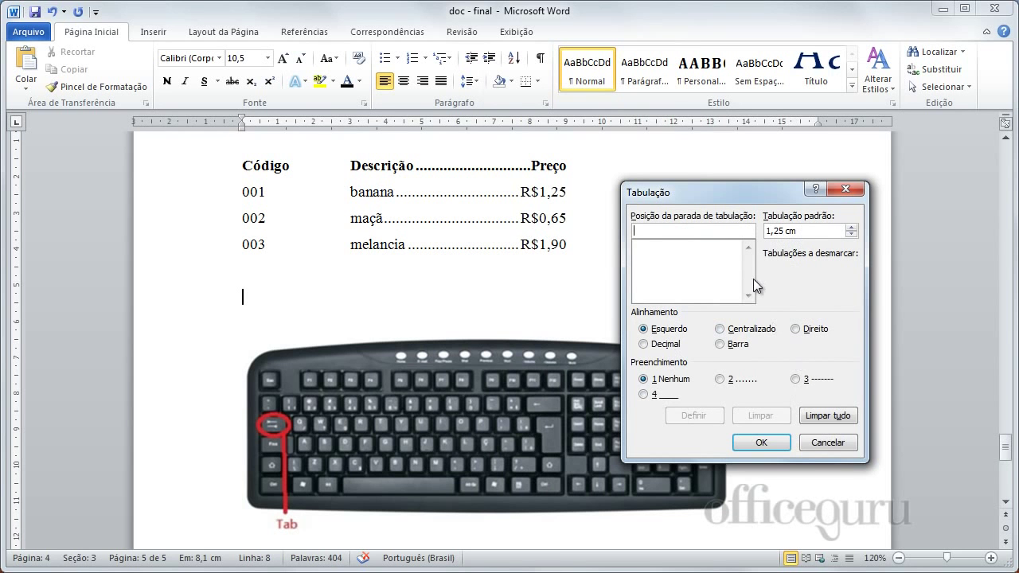
{"action": "type", "text": "5"}
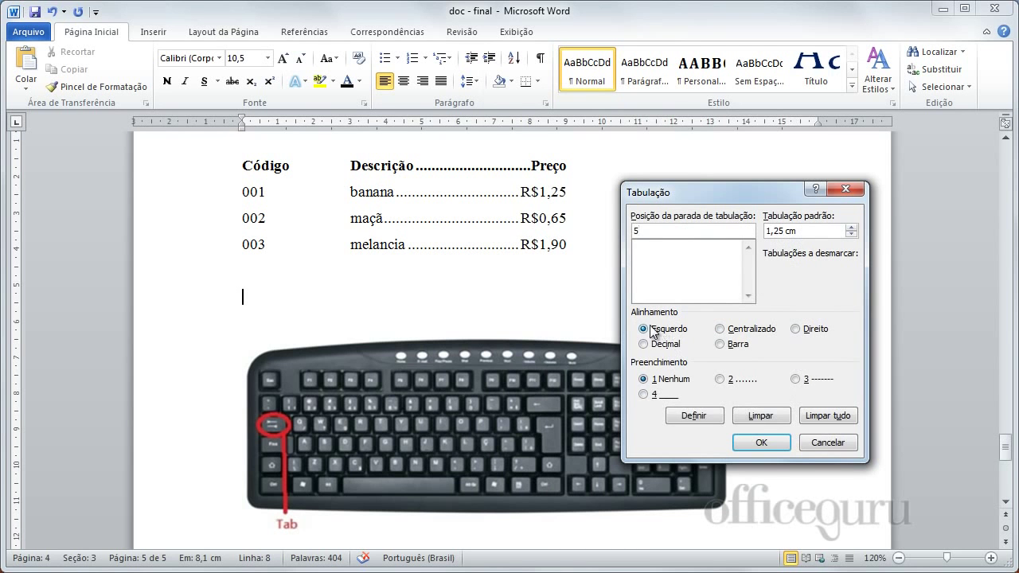
{"action": "left_click", "coordinate": [796, 380]}
{"action": "left_click", "coordinate": [713, 417]}
Step: Define a centered tab stop at 11 cm with underline leader 4 and apply the tab settings
{"action": "type", "text": "11"}
{"action": "left_click", "coordinate": [721, 330]}
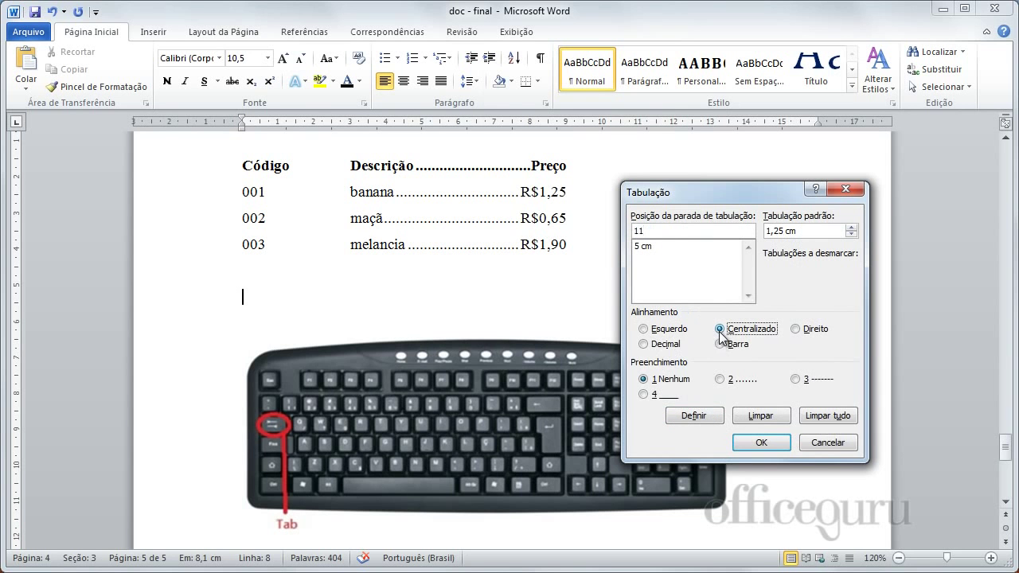
{"action": "left_click", "coordinate": [643, 395]}
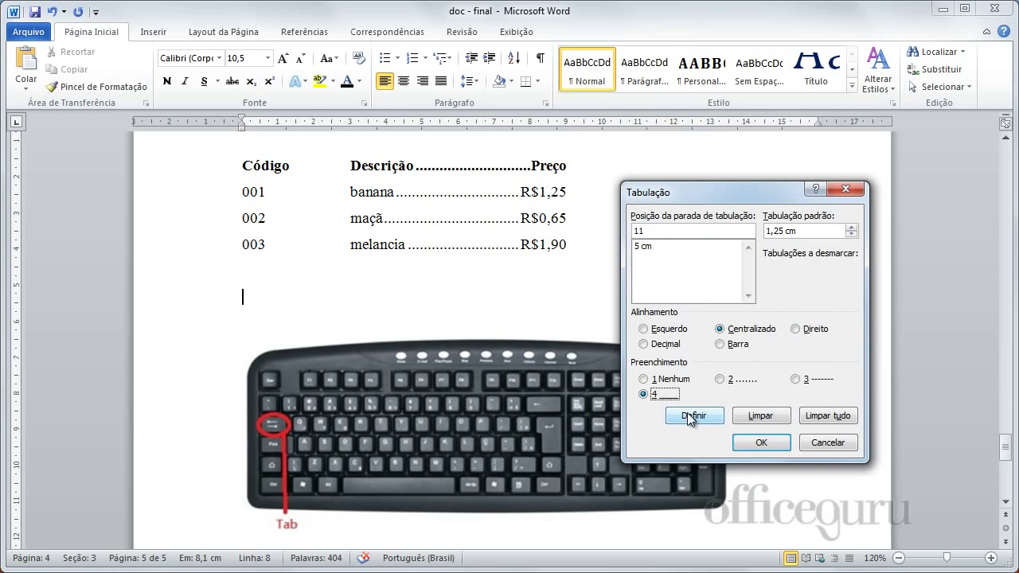
{"action": "left_click", "coordinate": [691, 416]}
{"action": "left_click", "coordinate": [748, 443]}
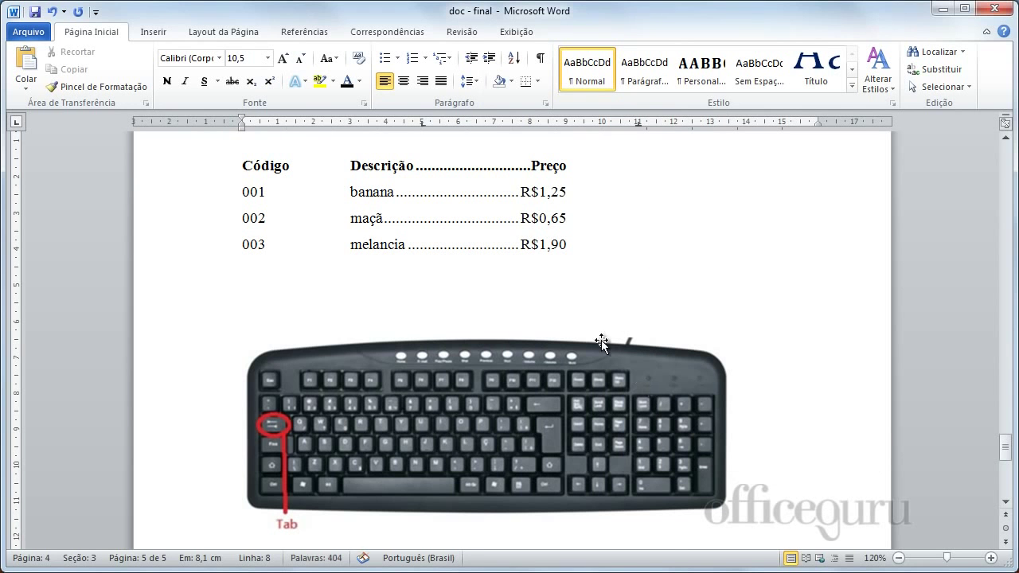
Step: Enter the tab-separated header row CÓDIGO, DESCRIÇÃO, PREÇO on the line with the custom tab stops
{"action": "type", "text": "CÓDIGO"}
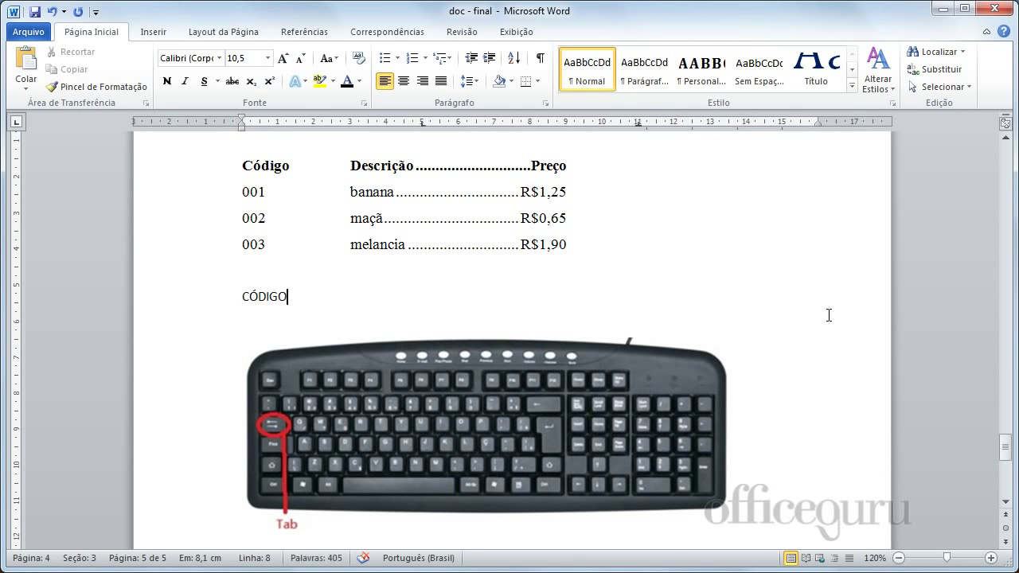
{"action": "key", "text": "Tab"}
{"action": "type", "text": "DESCRIÇ"}
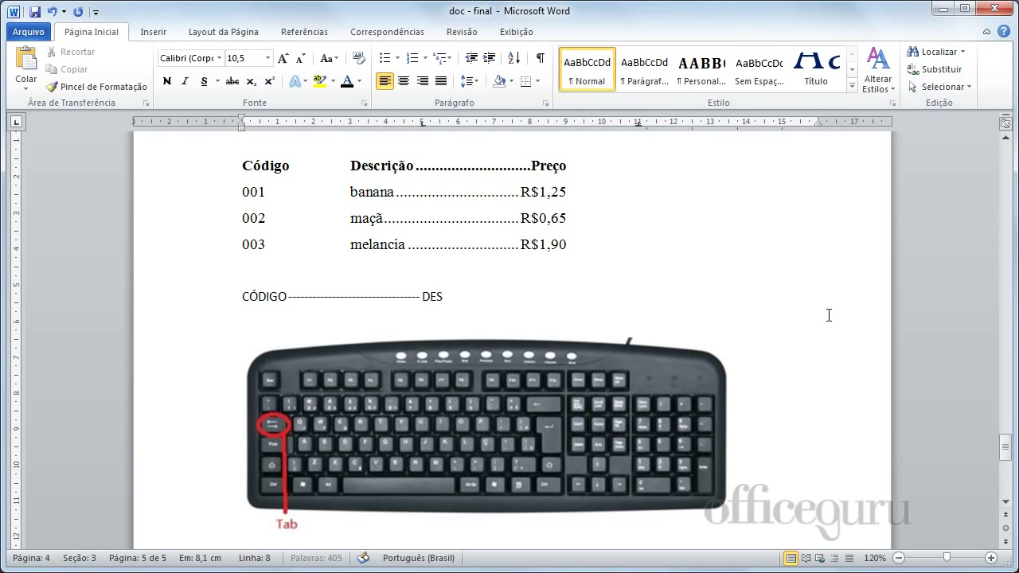
{"action": "type", "text": "ÃO"}
{"action": "key", "text": "Tab"}
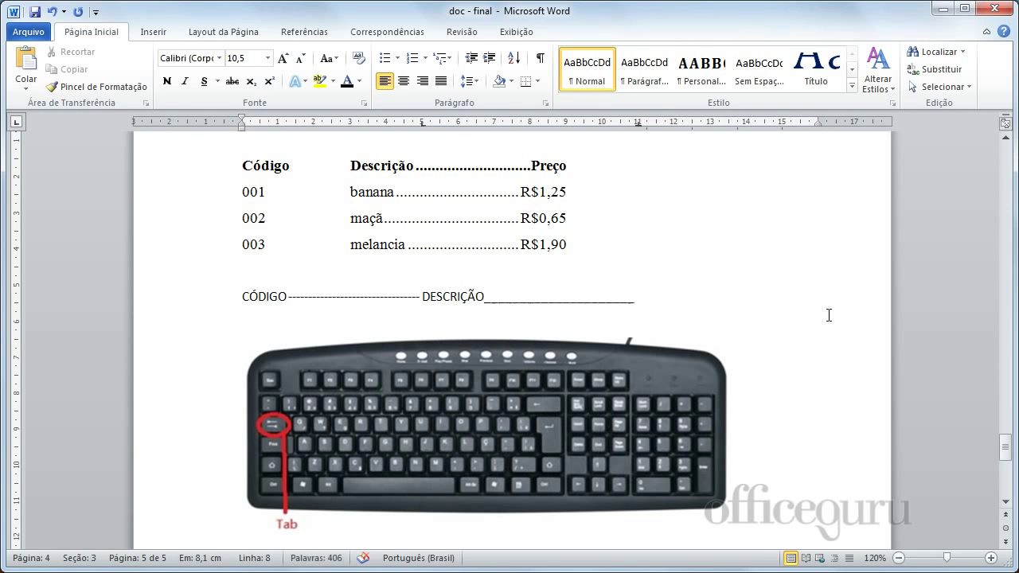
{"action": "type", "text": "PREÇO"}
{"action": "key", "text": "Return"}
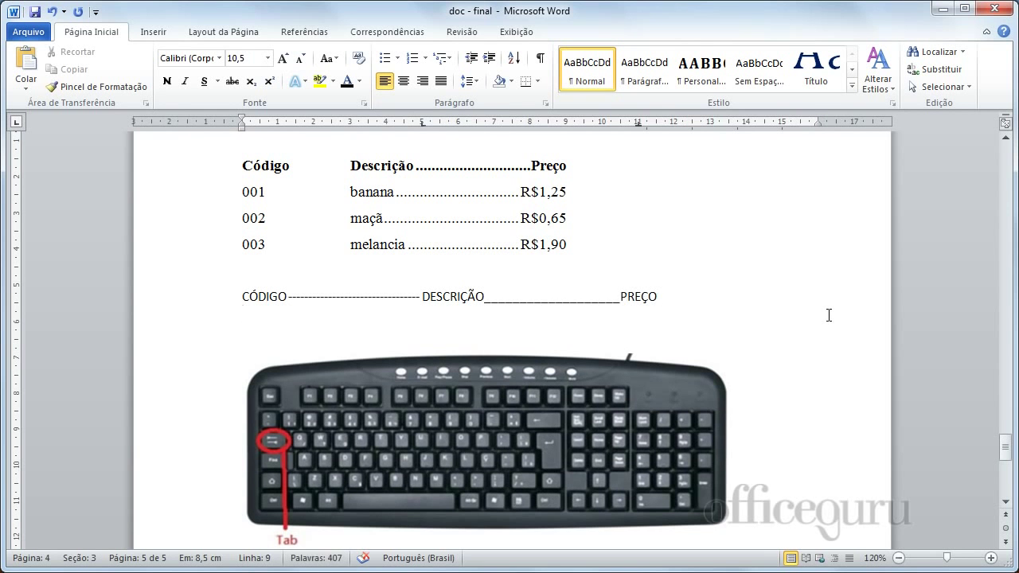
Step: Enter the tab-separated product row 001, BANANA, R$1,25 below the header
{"action": "type", "text": "001"}
{"action": "key", "text": "Tab"}
{"action": "type", "text": "BA"}
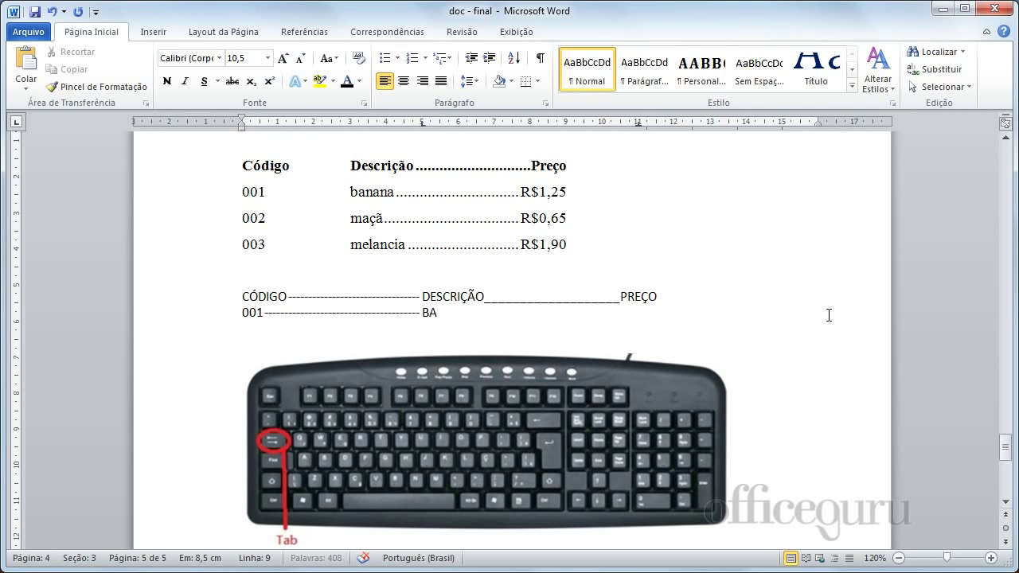
{"action": "type", "text": "NANA"}
{"action": "key", "text": "Tab"}
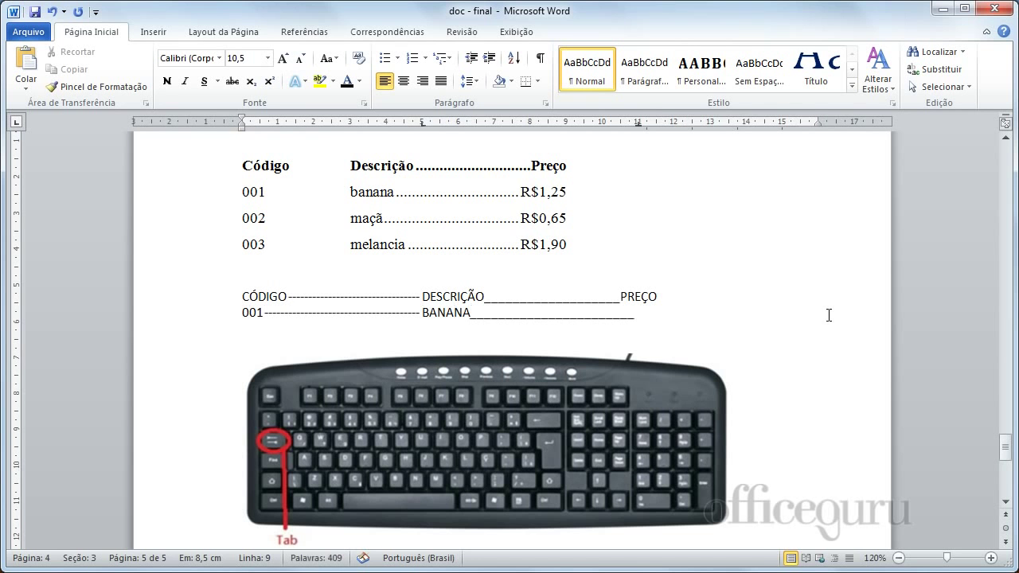
{"action": "type", "text": "R$1,25"}
{"action": "key", "text": "Return"}
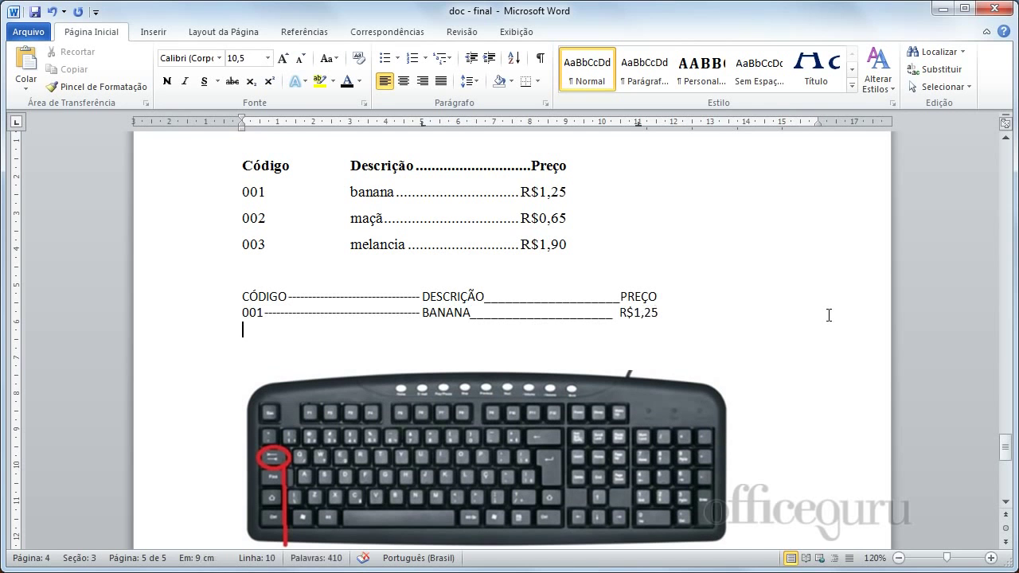
Step: Enter the tab-separated product row 002, MAÇÃ, R$0.65 below the BANANA row
{"action": "type", "text": "002"}
{"action": "key", "text": "Tab"}
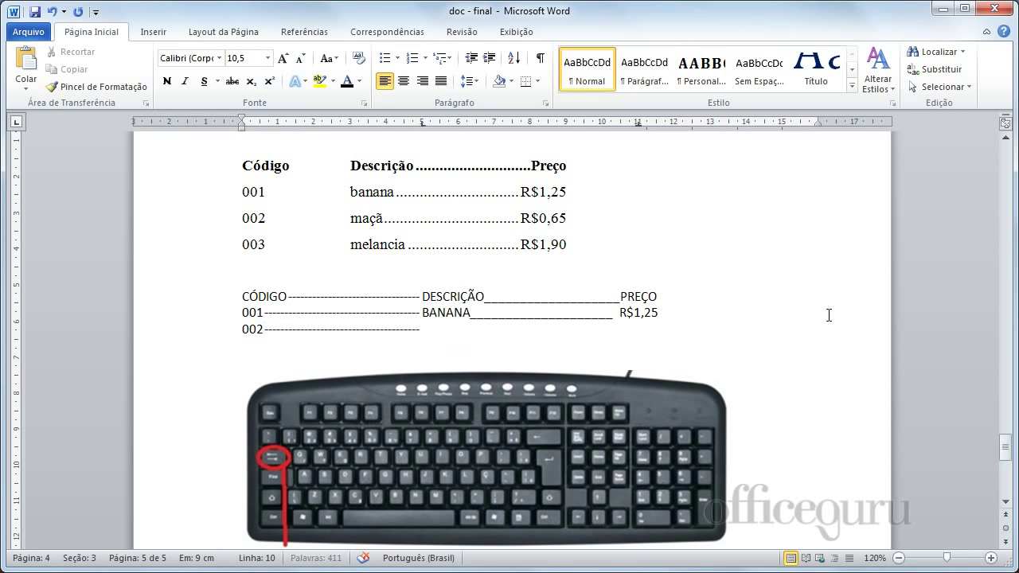
{"action": "type", "text": "MAÇÃ"}
{"action": "key", "text": "Tab"}
{"action": "type", "text": "R"}
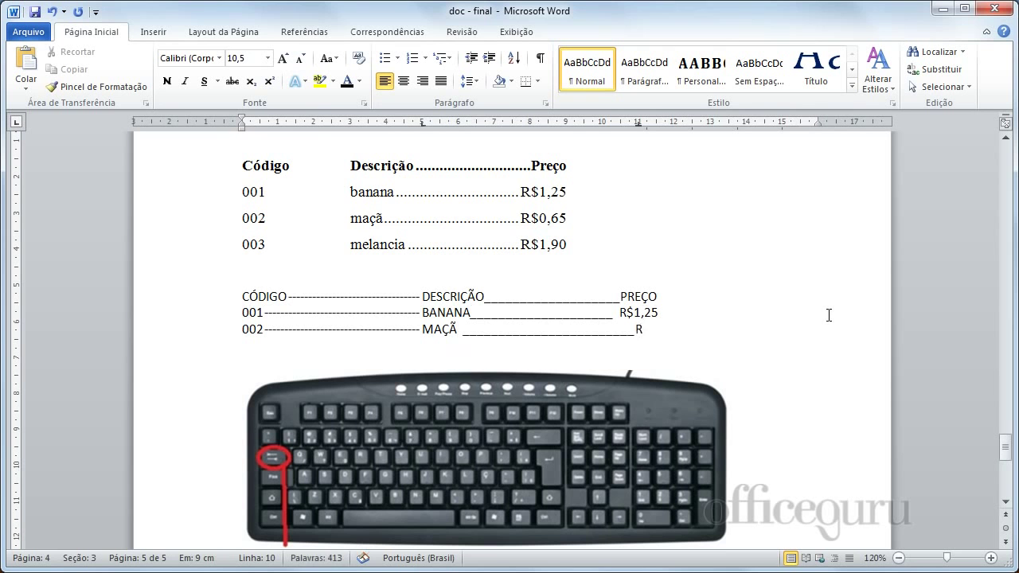
{"action": "type", "text": "$0.65"}
{"action": "key", "text": "Return"}
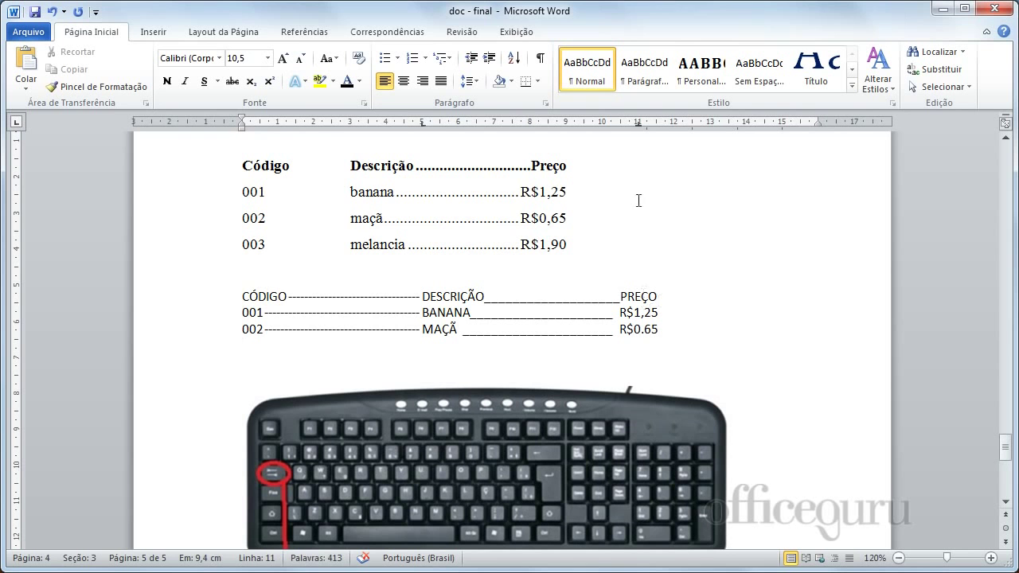
Step: Examine the two custom tab stops of the new product list on the ruler
{"action": "left_click_drag", "start_coordinate": [637, 125], "coordinate": [637, 125]}
{"action": "left_click_drag", "start_coordinate": [423, 124], "coordinate": [423, 124]}
{"action": "left_click", "coordinate": [697, 329]}
{"action": "key", "text": "Return"}
Step: Add two blank lines below the SUMÁRIO entries and examine the tab stops of the INTRODUÇÃO line
{"action": "left_click_drag", "start_coordinate": [1007, 452], "coordinate": [1008, 158]}
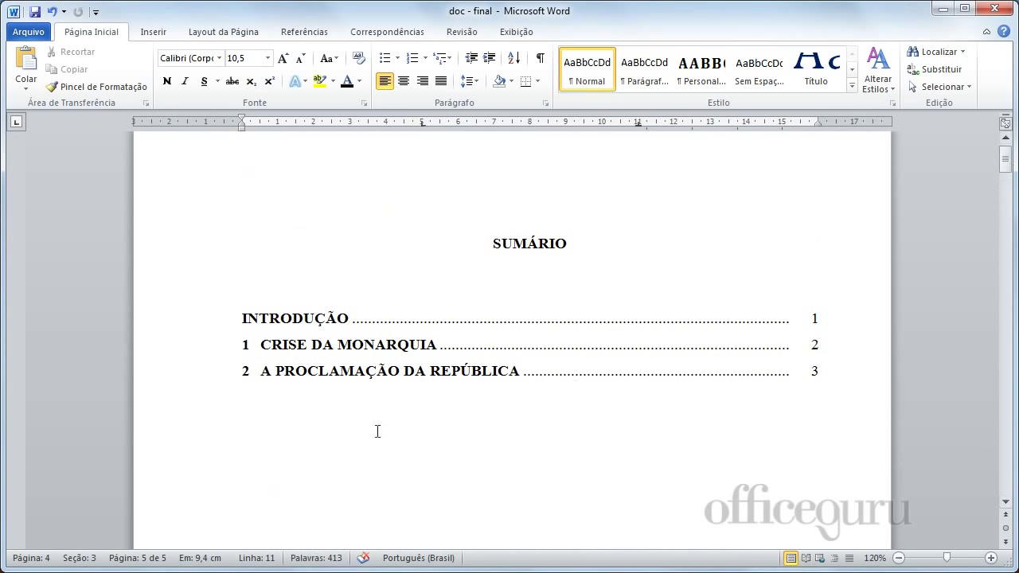
{"action": "left_click", "coordinate": [275, 417]}
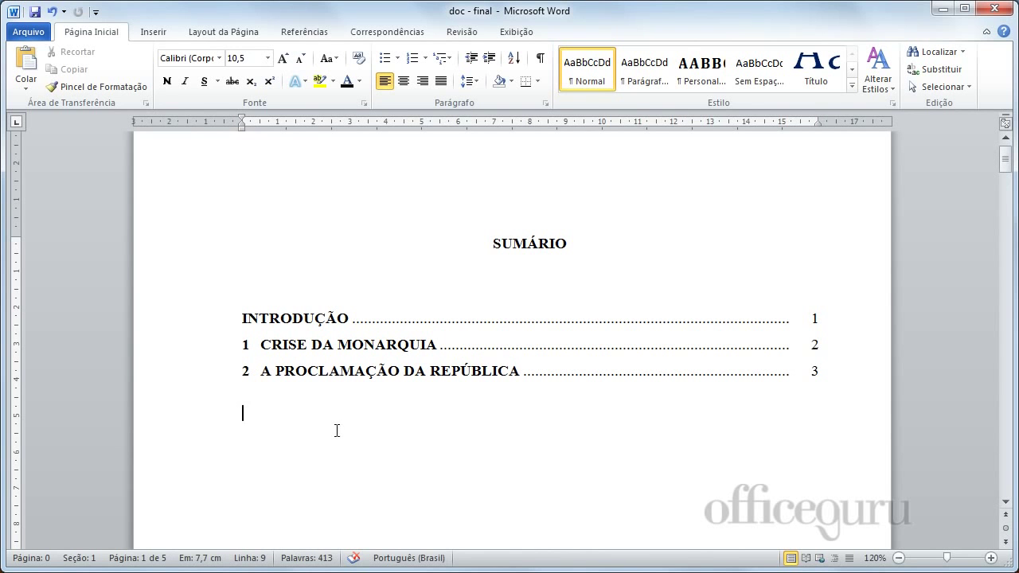
{"action": "key", "text": "Return"}
{"action": "key", "text": "Return"}
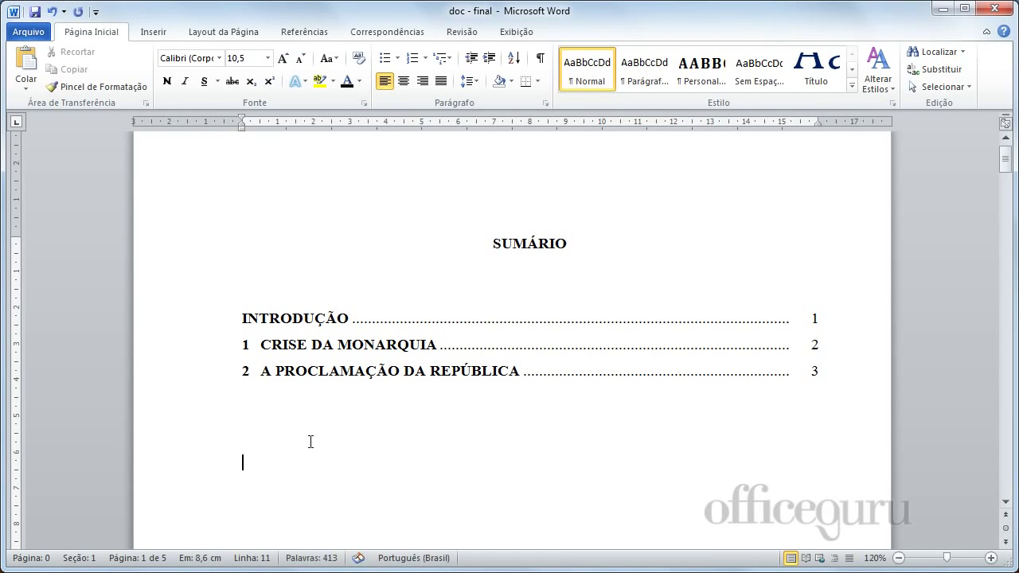
{"action": "left_click", "coordinate": [306, 316]}
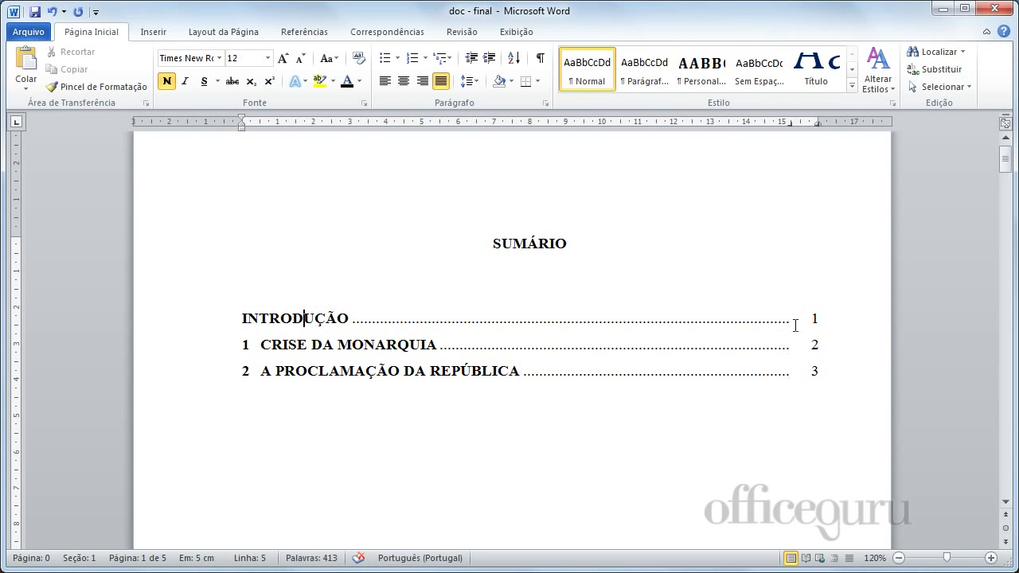
Step: Set right-aligned tab stops at 15 cm and 16 cm on the blank line below the SUMÁRIO entries
{"action": "left_click", "coordinate": [284, 438]}
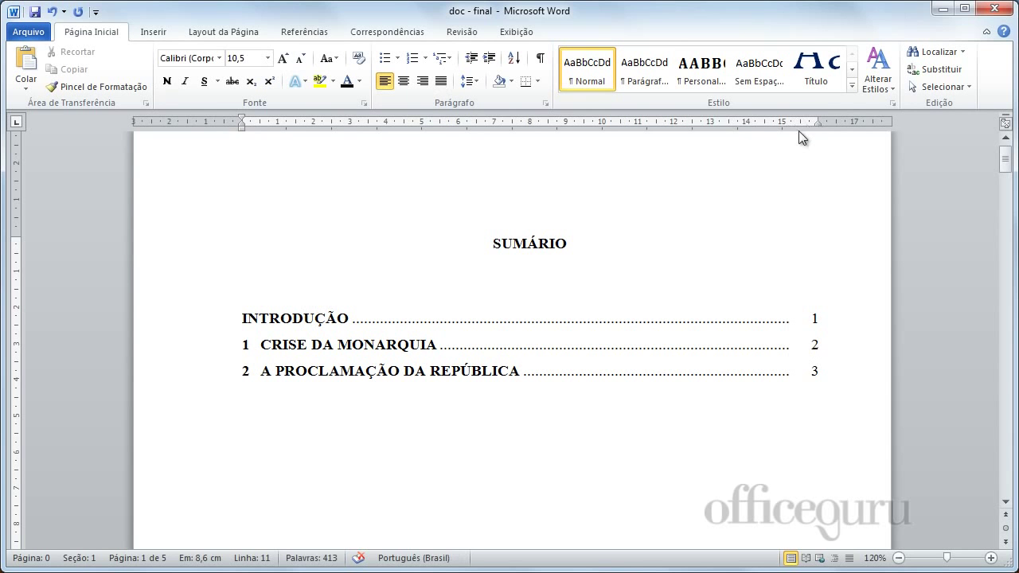
{"action": "left_click", "coordinate": [17, 124]}
{"action": "left_click", "coordinate": [16, 125]}
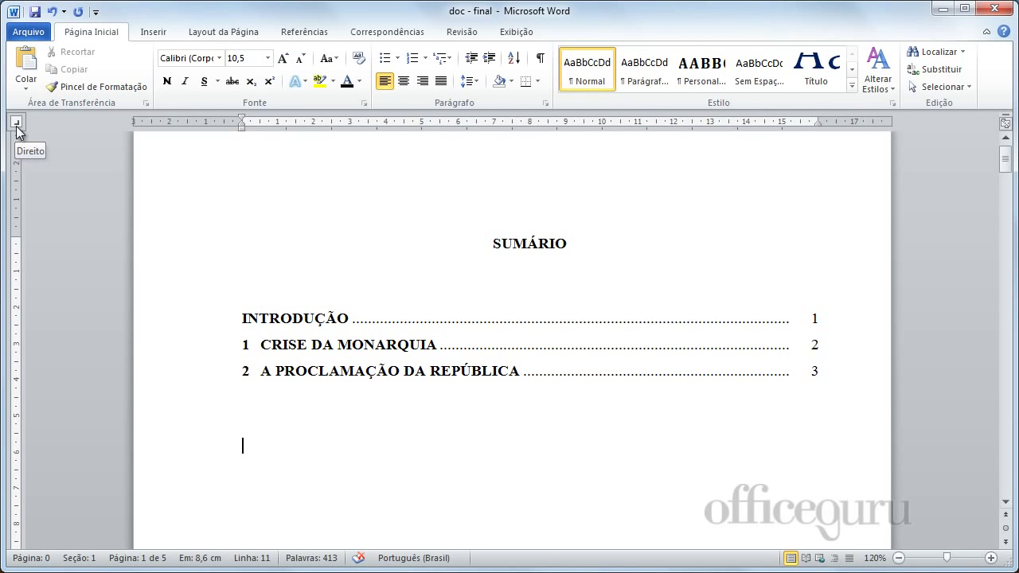
{"action": "left_click", "coordinate": [783, 122]}
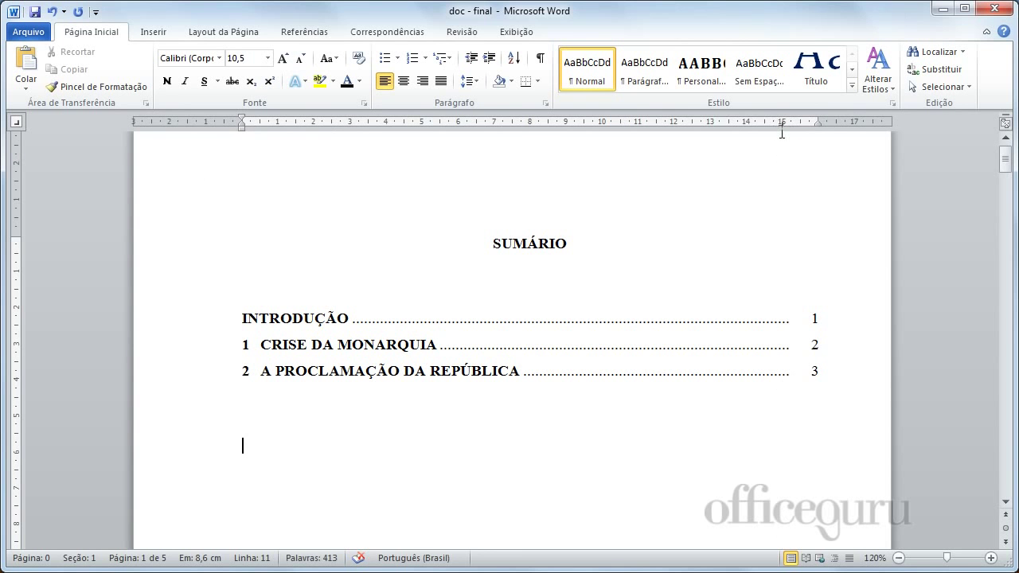
{"action": "left_click", "coordinate": [802, 123]}
{"action": "left_click_drag", "start_coordinate": [818, 126], "coordinate": [819, 127]}
Step: Enter INTRODUÇÃO in capitals on that line, followed by the tab-aligned page number 1
{"action": "key", "text": "Caps_Lock"}
{"action": "type", "text": "INTRO"}
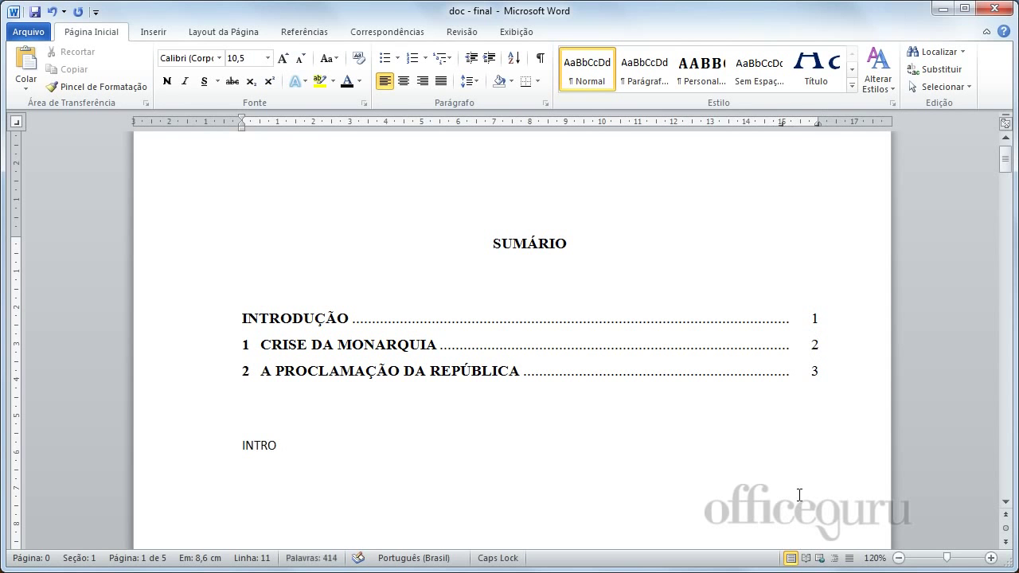
{"action": "type", "text": "DUÇÃO"}
{"action": "key", "text": "Tab"}
{"action": "type", "text": "1"}
Step: Add the entry 1 CRISE DA MONARQUIA on a new line with the tab-aligned page number 2
{"action": "key", "text": "Return"}
{"action": "type", "text": "1 C"}
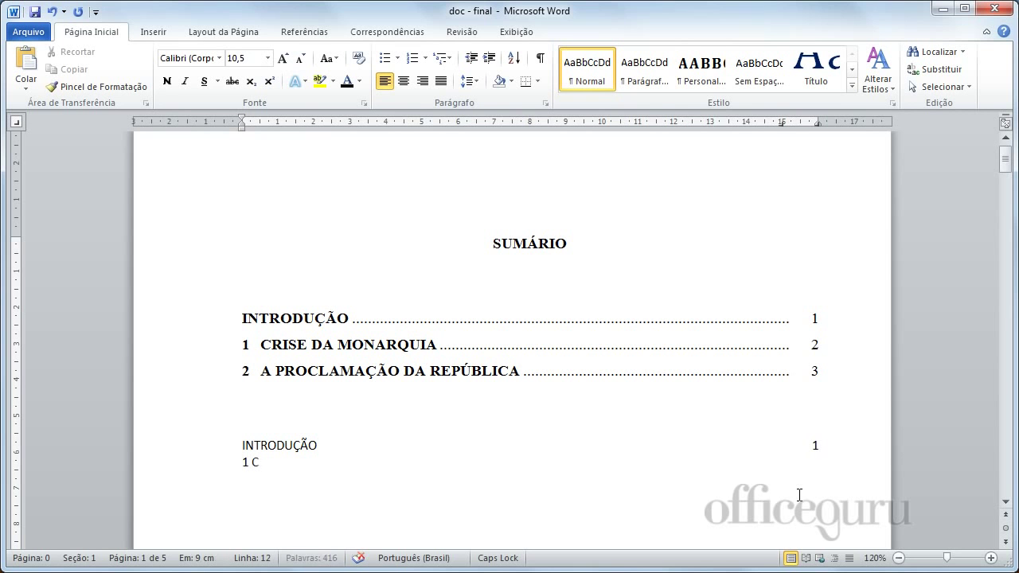
{"action": "type", "text": "RISE DA "}
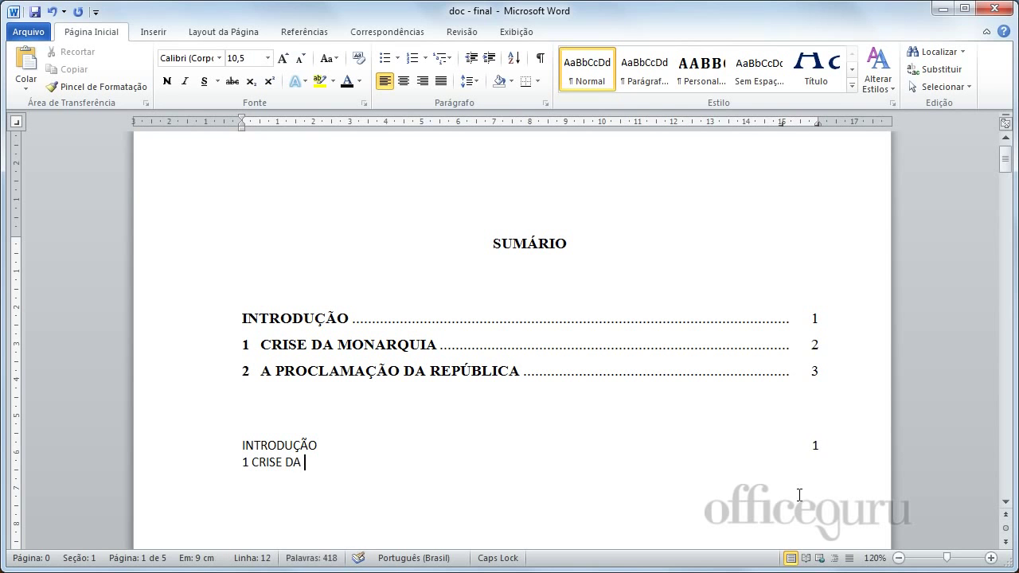
{"action": "type", "text": "MONARQUIA"}
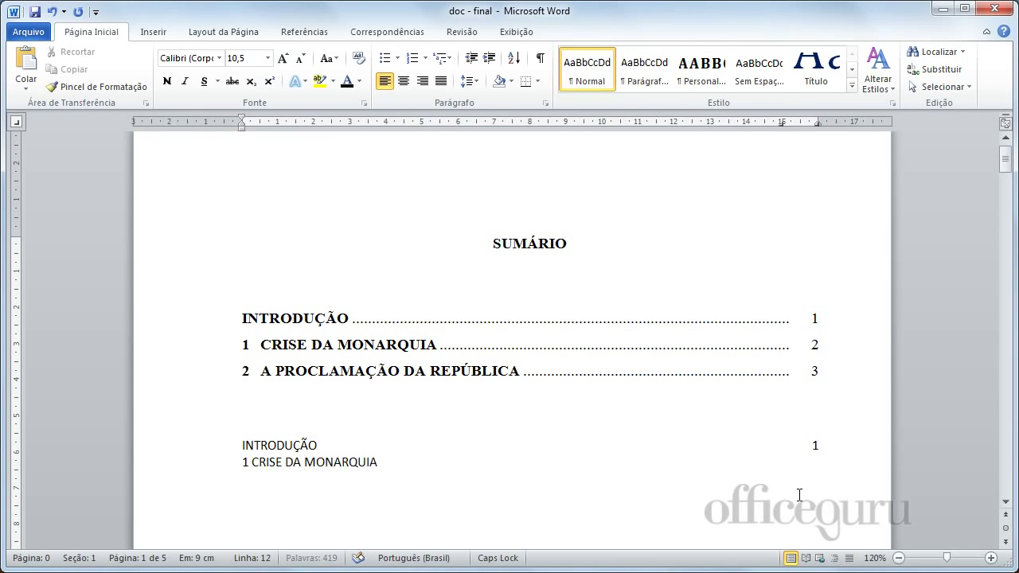
{"action": "key", "text": "Tab"}
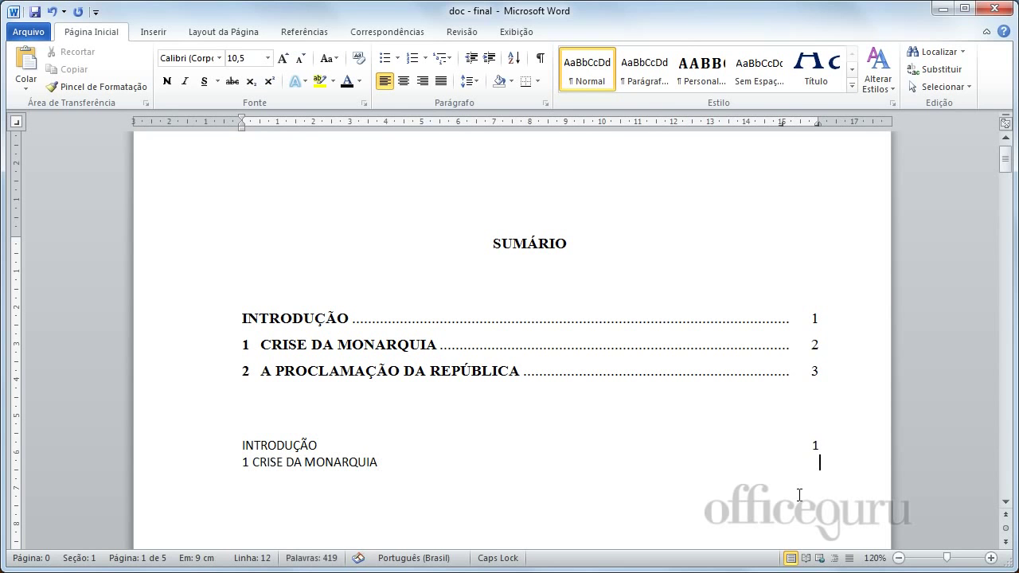
{"action": "type", "text": "2"}
Step: Apply the dotted leader (option 2) to the 15 cm tab stop of the two new entries
{"action": "left_click_drag", "start_coordinate": [225, 452], "coordinate": [223, 462]}
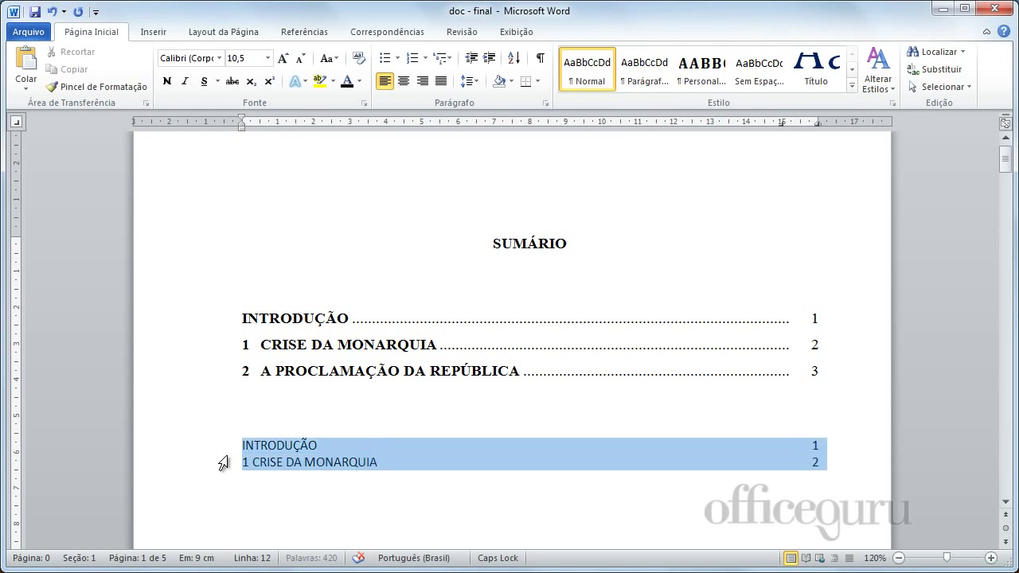
{"action": "left_click", "coordinate": [546, 102]}
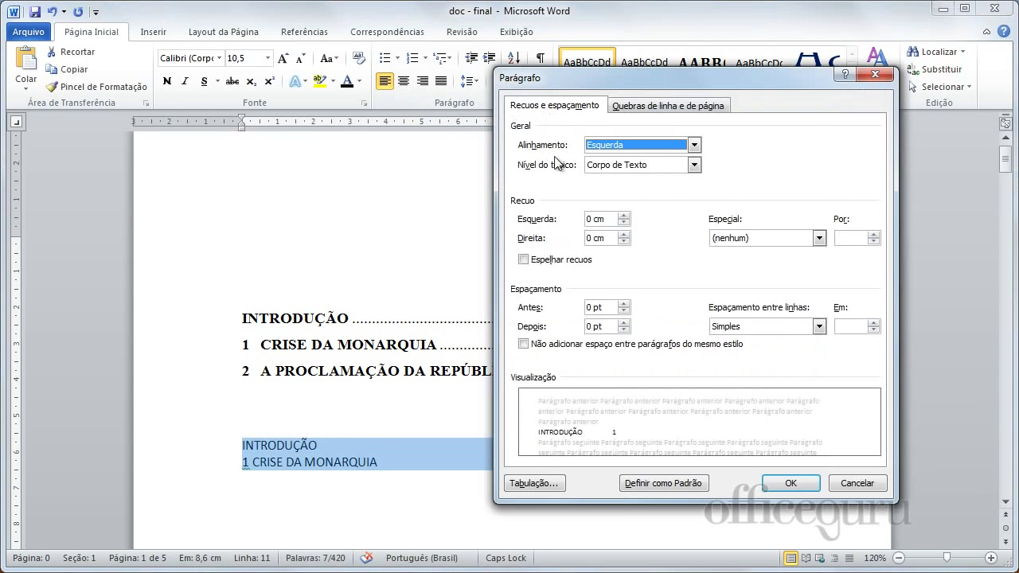
{"action": "left_click", "coordinate": [538, 482]}
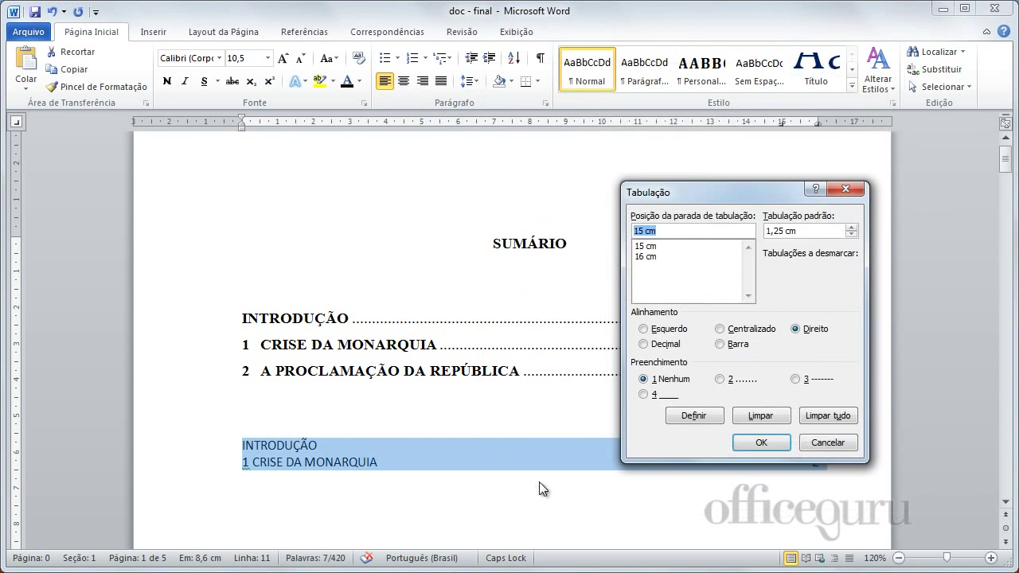
{"action": "left_click", "coordinate": [649, 246]}
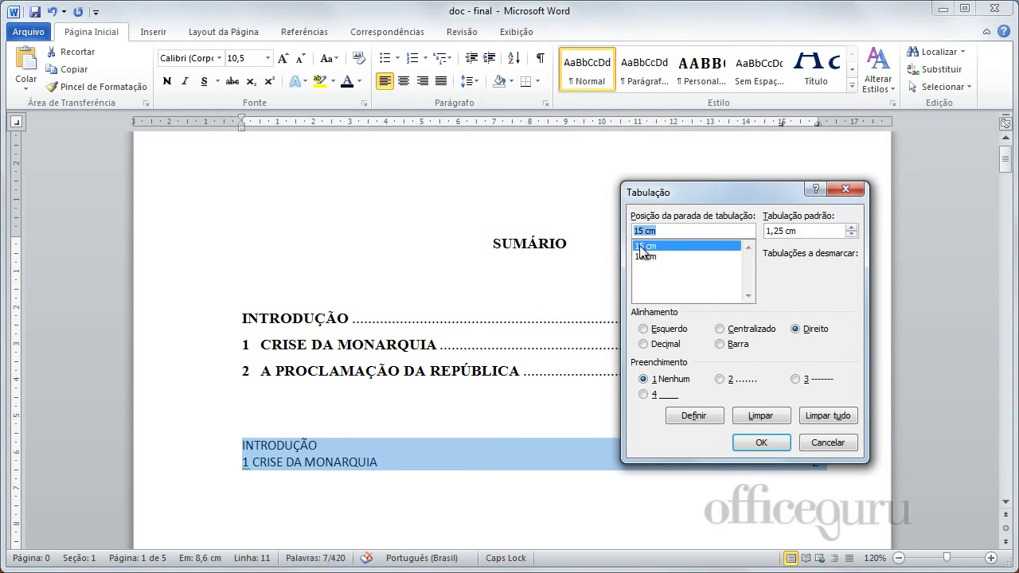
{"action": "left_click", "coordinate": [719, 380]}
{"action": "left_click", "coordinate": [691, 425]}
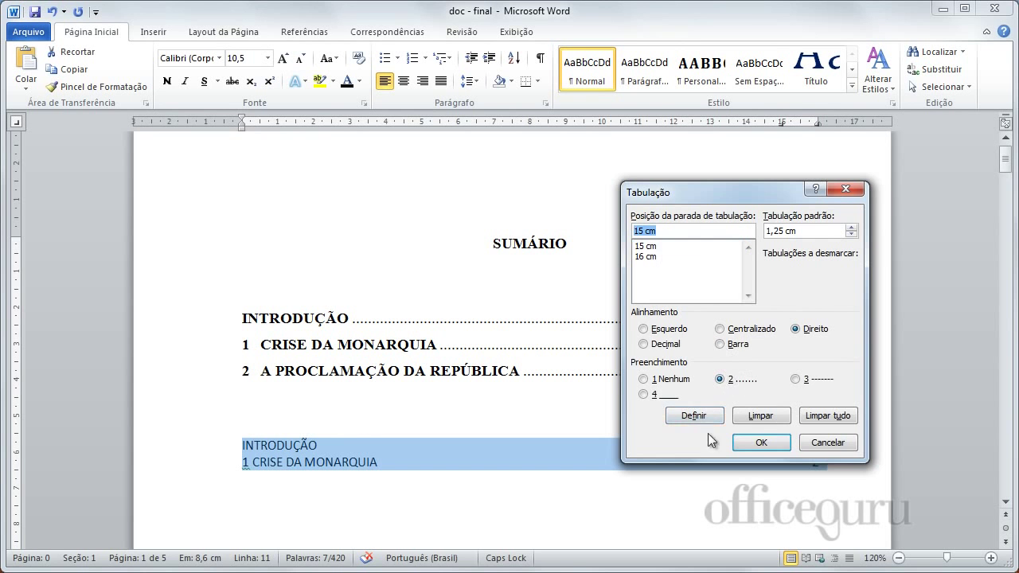
{"action": "left_click", "coordinate": [752, 443]}
{"action": "left_click", "coordinate": [574, 503]}
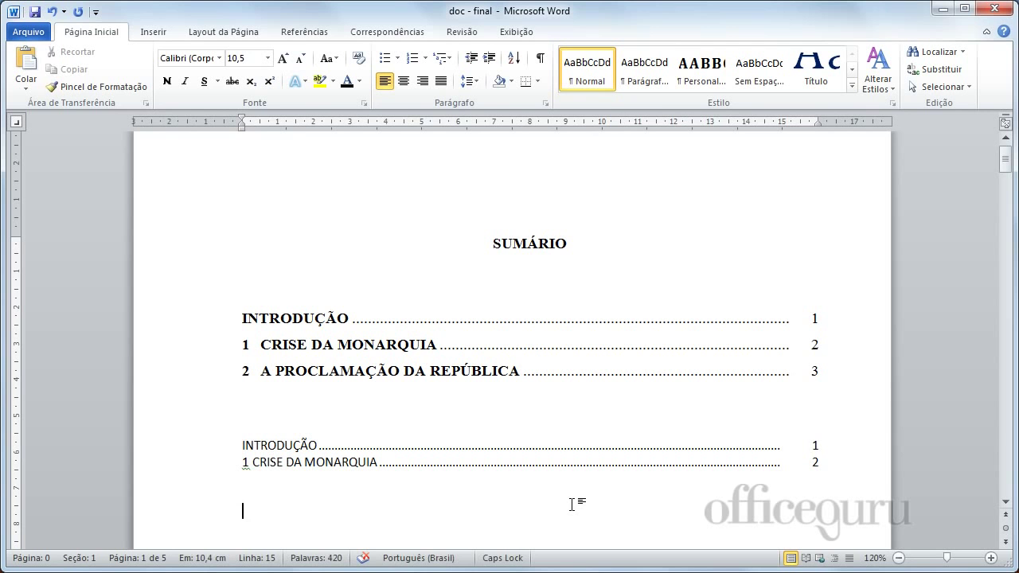
Step: Add a line below 1 CRISE DA MONARQUIA with the number 2, two tabs and the page number 3
{"action": "key", "text": "Caps_Lock"}
{"action": "left_click", "coordinate": [287, 461]}
{"action": "left_click", "coordinate": [820, 461]}
{"action": "key", "text": "Return"}
{"action": "type", "text": "2"}
{"action": "key", "text": "Tab"}
{"action": "key", "text": "Tab"}
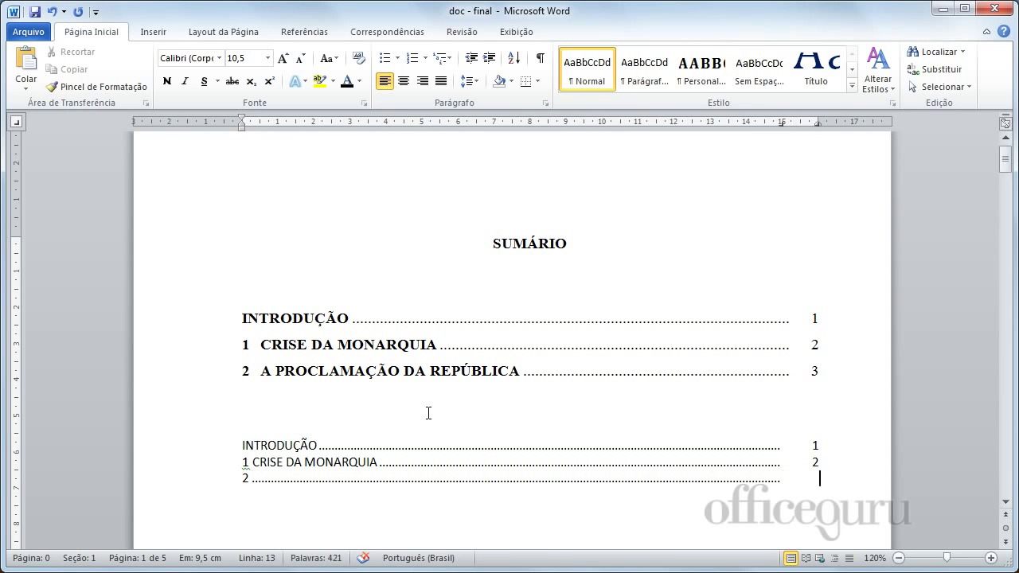
{"action": "type", "text": "3"}
Step: Delete the content of the third line, leaving it empty
{"action": "key", "text": "BackSpace"}
{"action": "key", "text": "BackSpace"}
{"action": "key", "text": "BackSpace"}
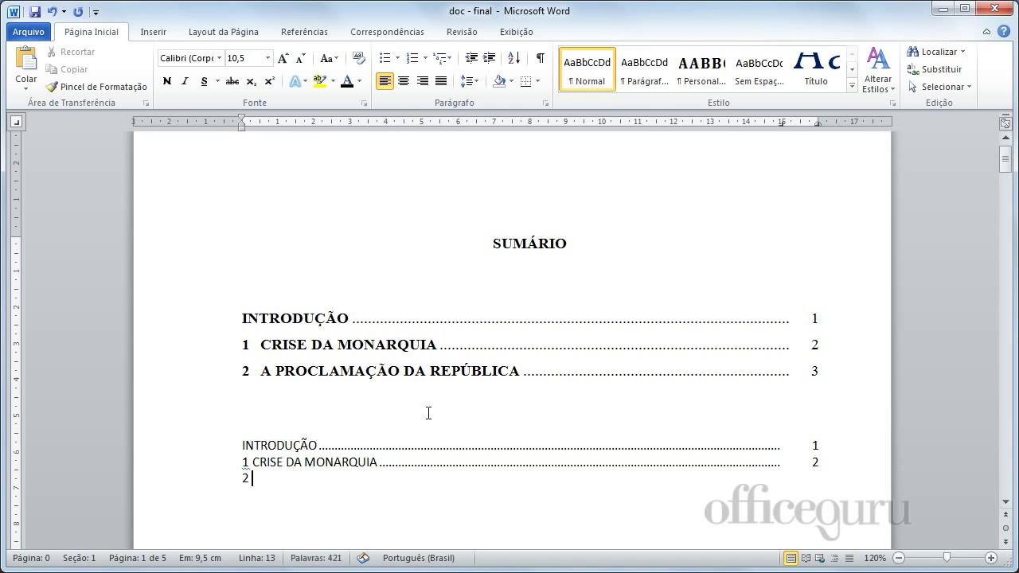
{"action": "key", "text": "BackSpace"}
Step: Remove the custom tab stops from the empty third line and advance by default tabs to the 5 cm mark
{"action": "left_click_drag", "start_coordinate": [782, 126], "coordinate": [782, 126]}
{"action": "key", "text": "Tab"}
{"action": "key", "text": "Tab"}
{"action": "key", "text": "Tab"}
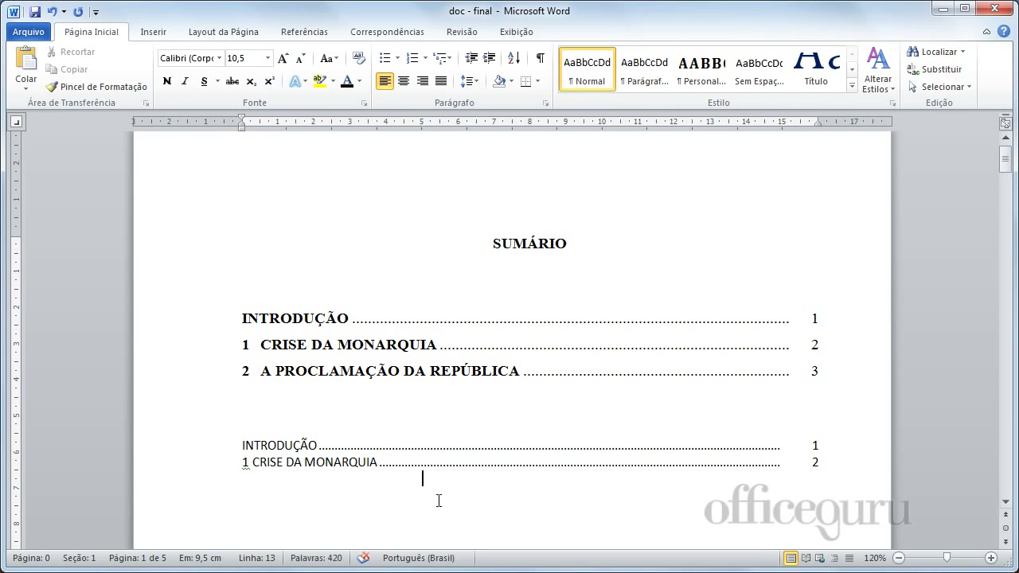